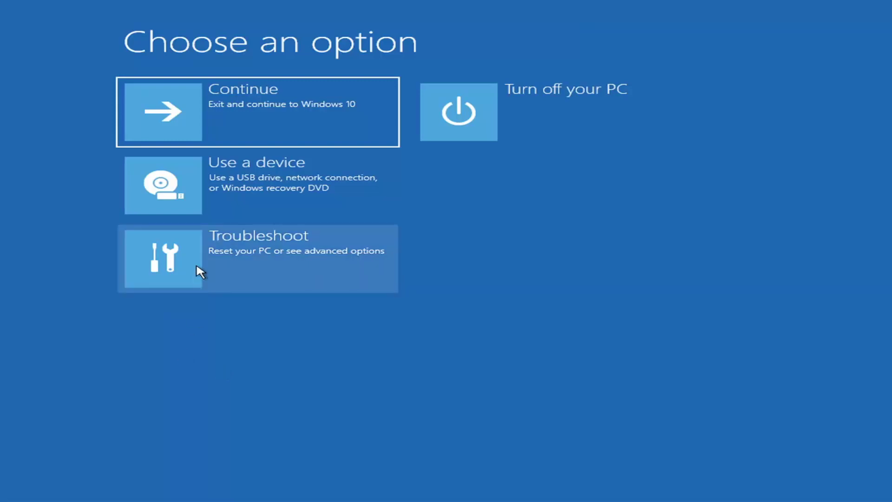
Run Startup Repair from the advanced troubleshooting options.
click(331, 258)
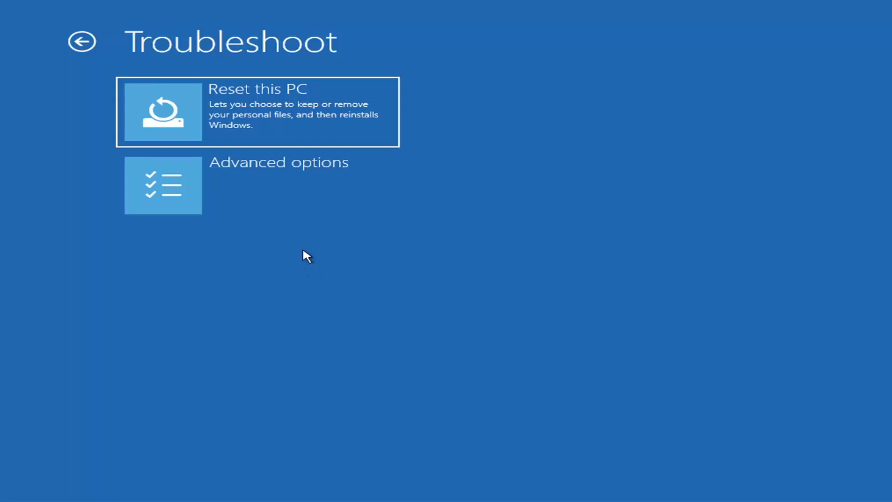
click(279, 184)
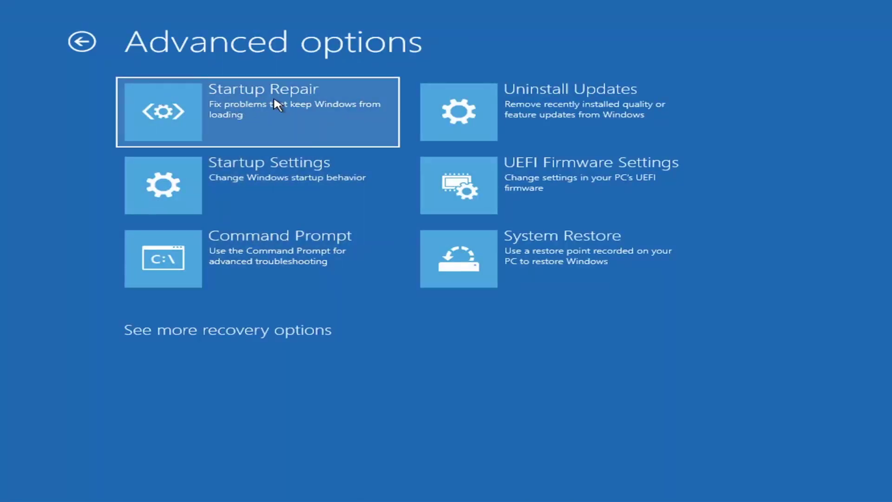
click(248, 115)
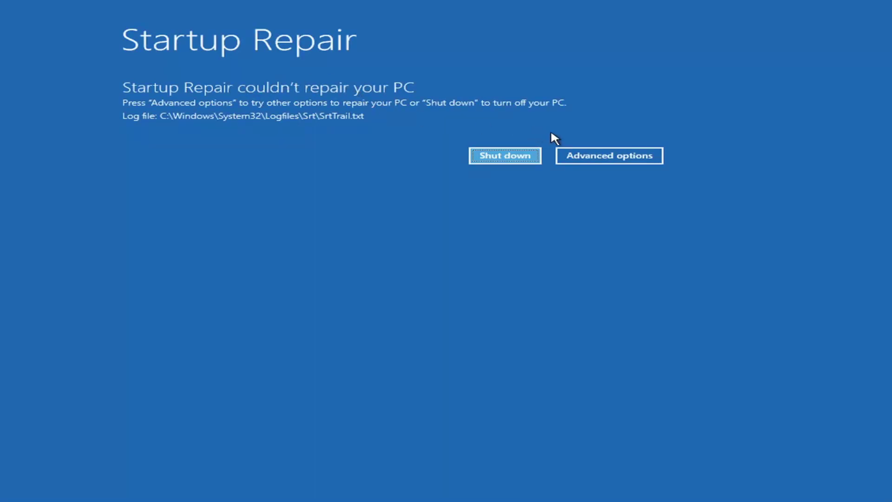
Return to the advanced recovery options and review the Startup Settings and Uninstall Updates pages.
click(626, 155)
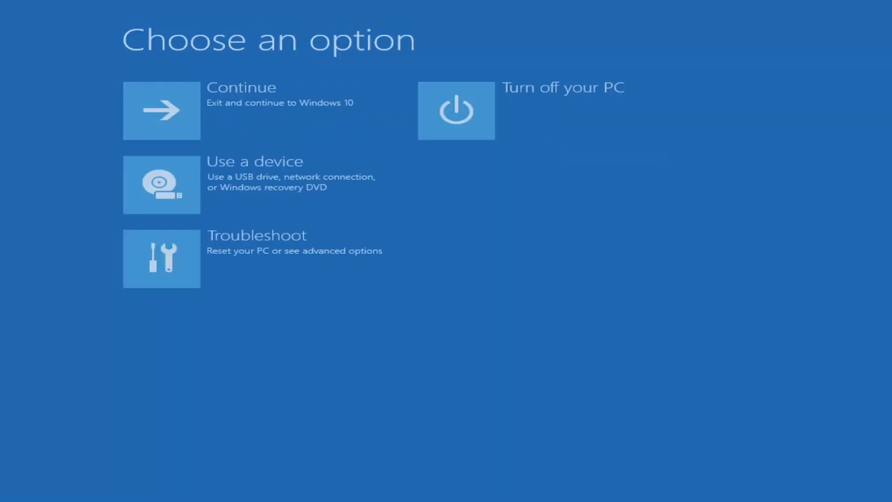
click(221, 262)
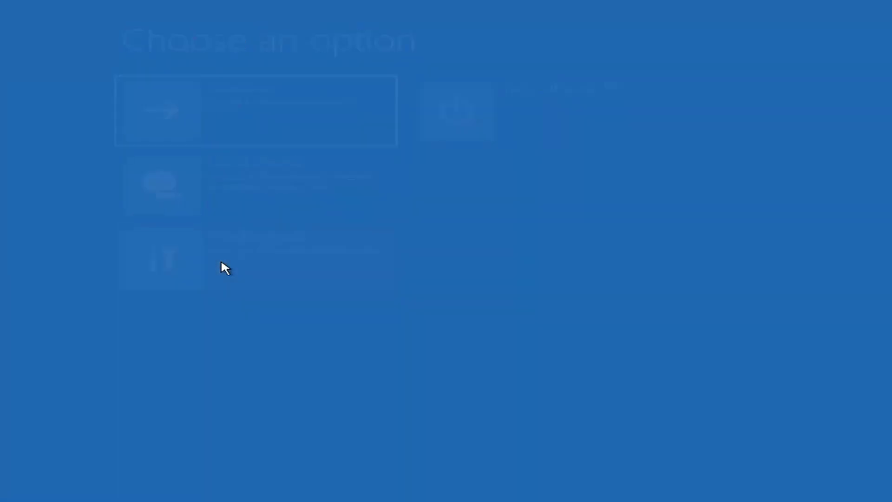
click(230, 190)
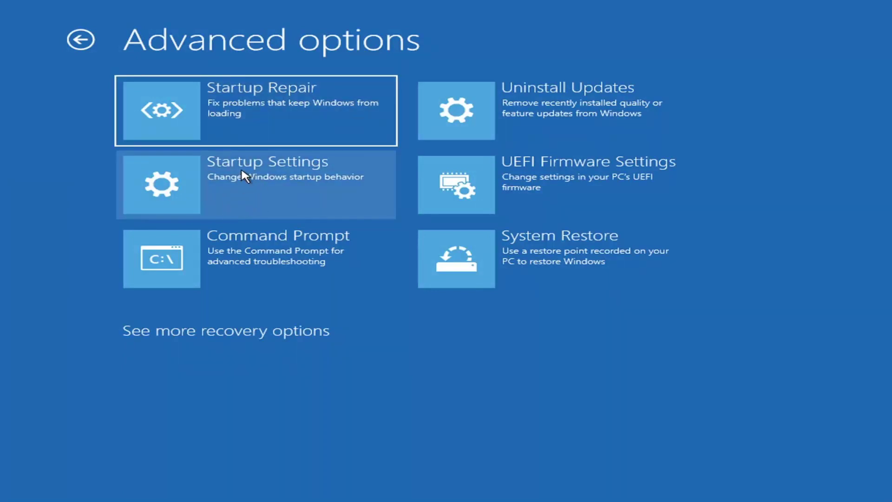
click(229, 183)
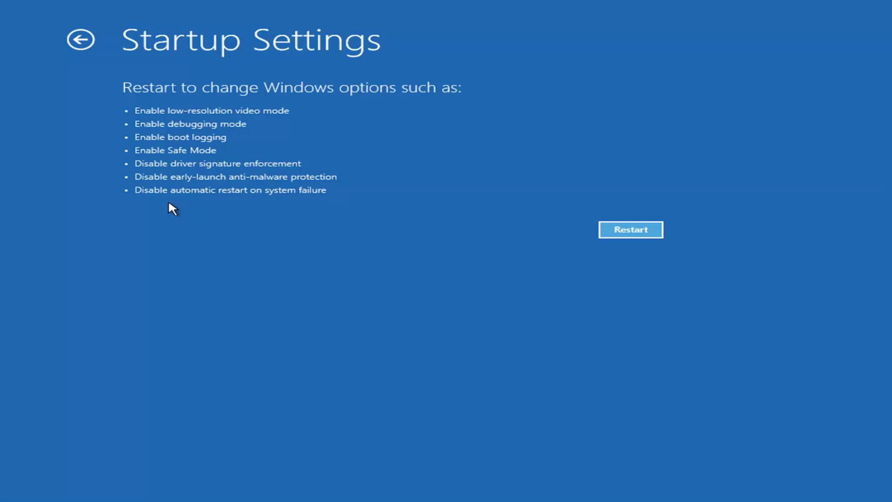
click(74, 39)
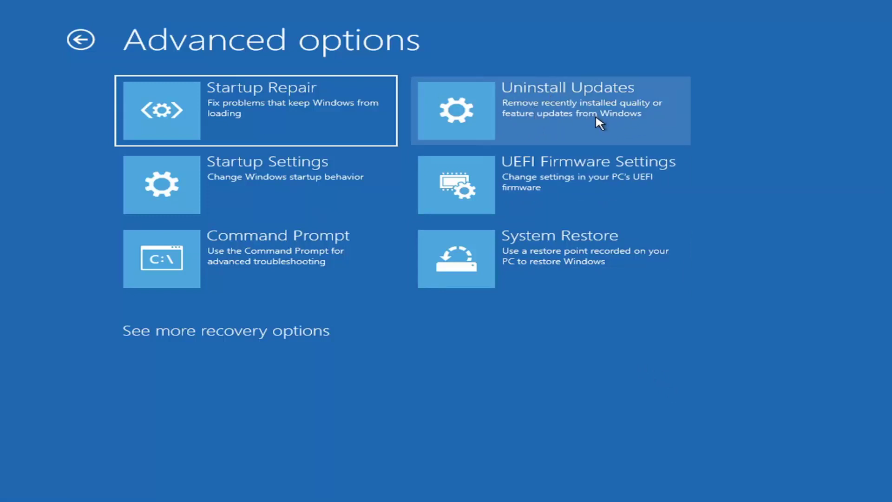
click(520, 106)
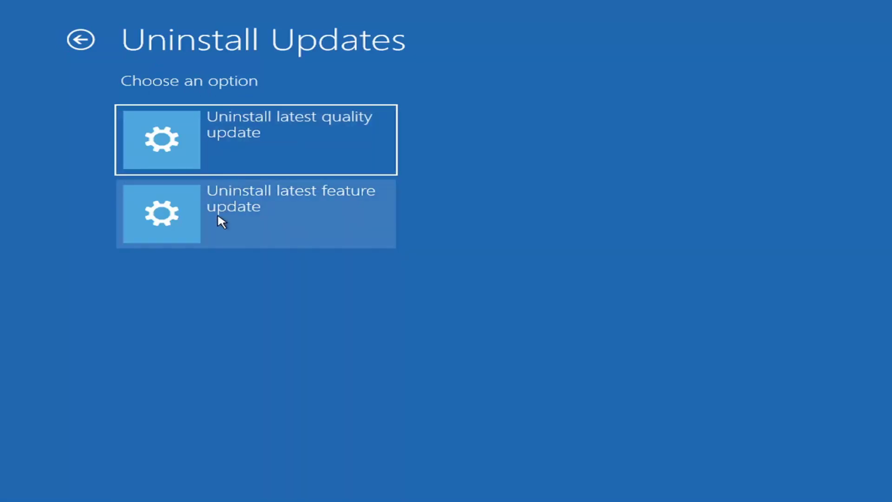
click(81, 42)
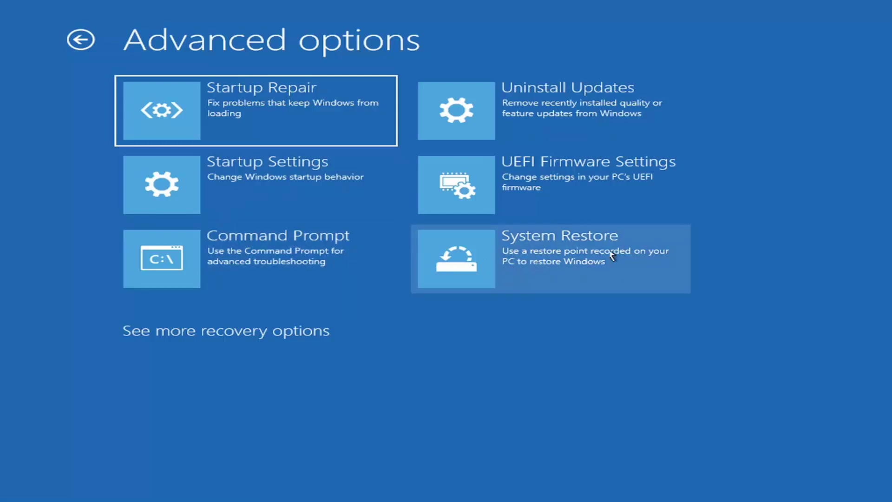
Restore the system to the "Before Updates" restore point of 7/9/2021 12:37:05 PM, restart the PC and dismiss the completion notice.
click(523, 273)
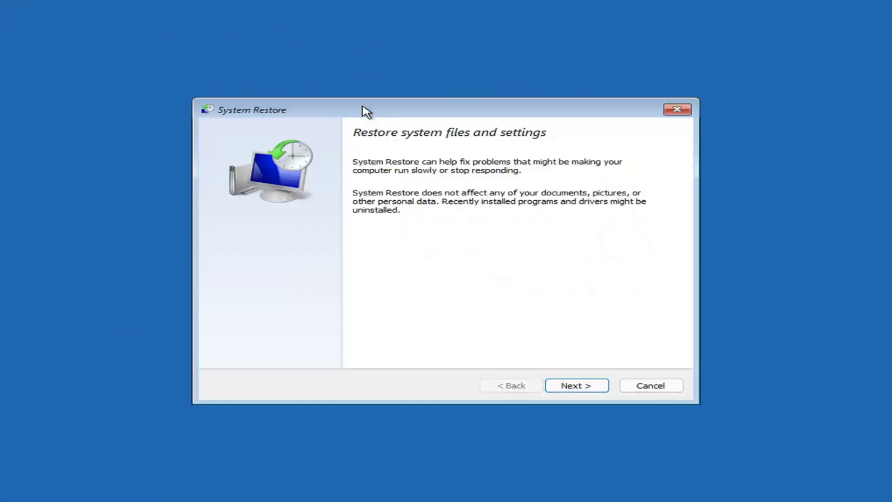
click(566, 386)
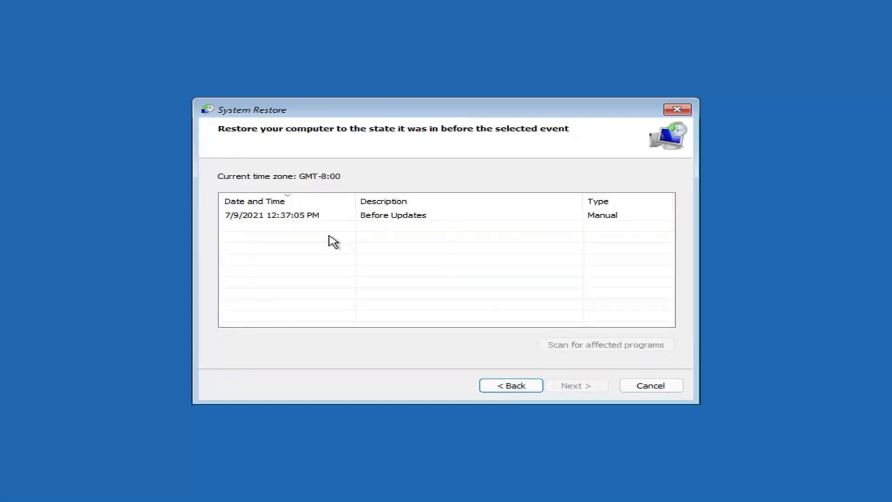
click(274, 217)
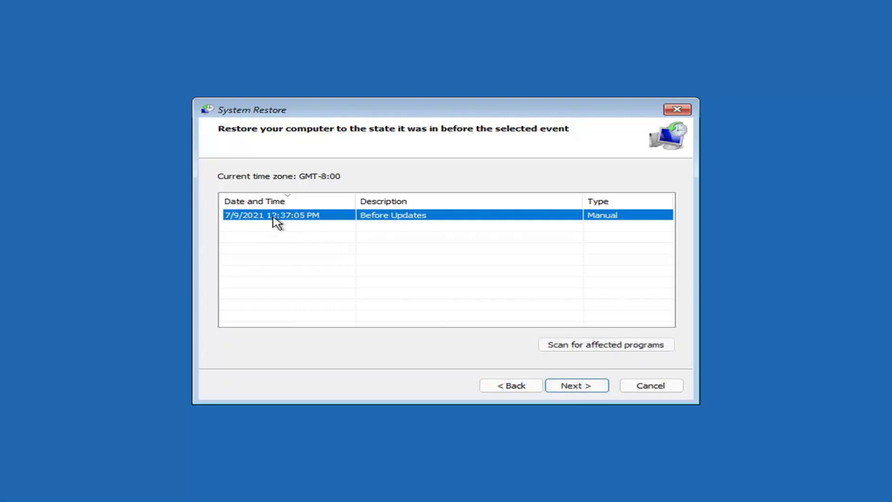
click(586, 388)
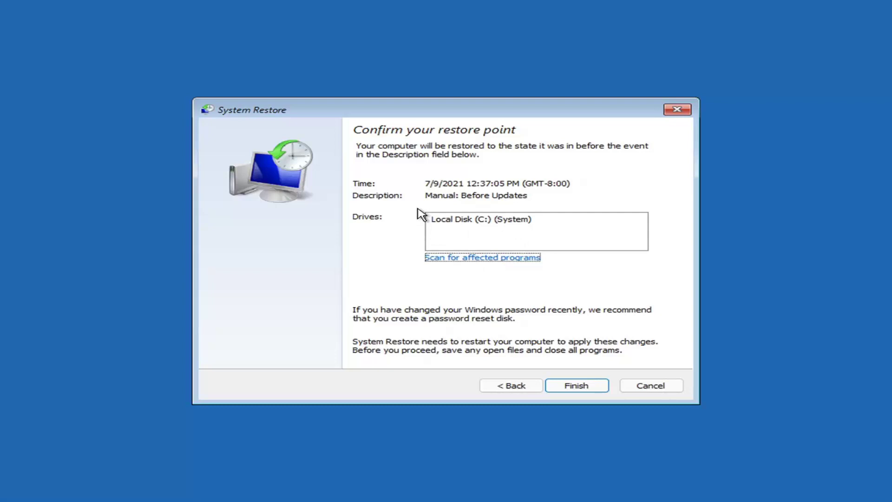
click(576, 389)
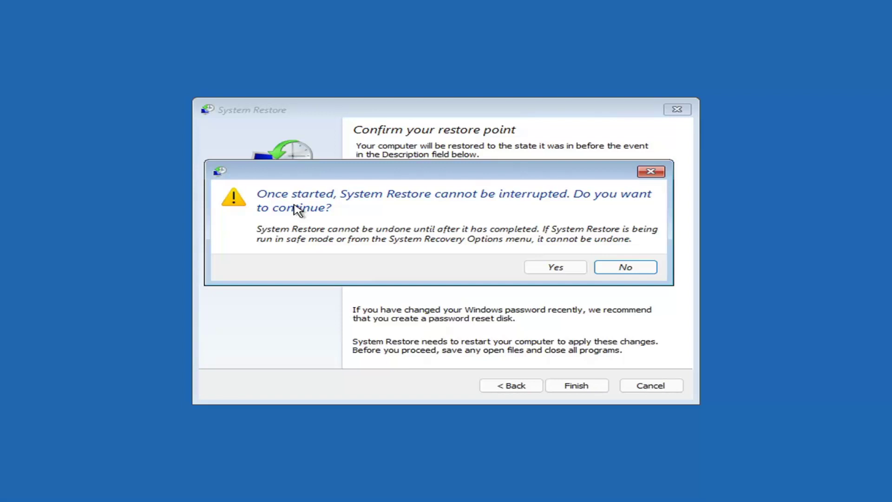
click(556, 268)
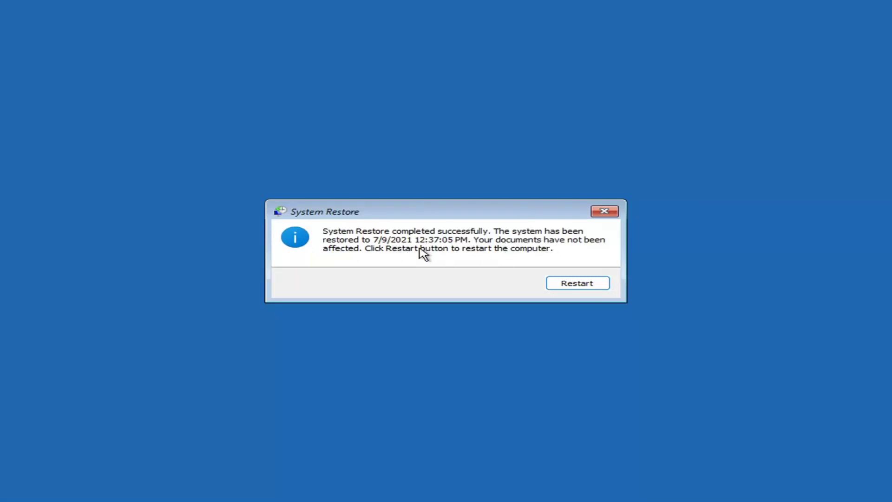
click(572, 286)
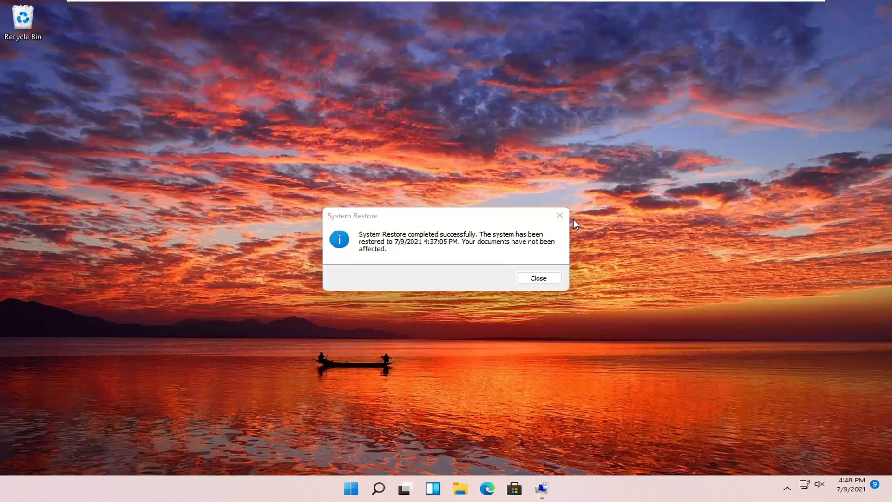
click(560, 215)
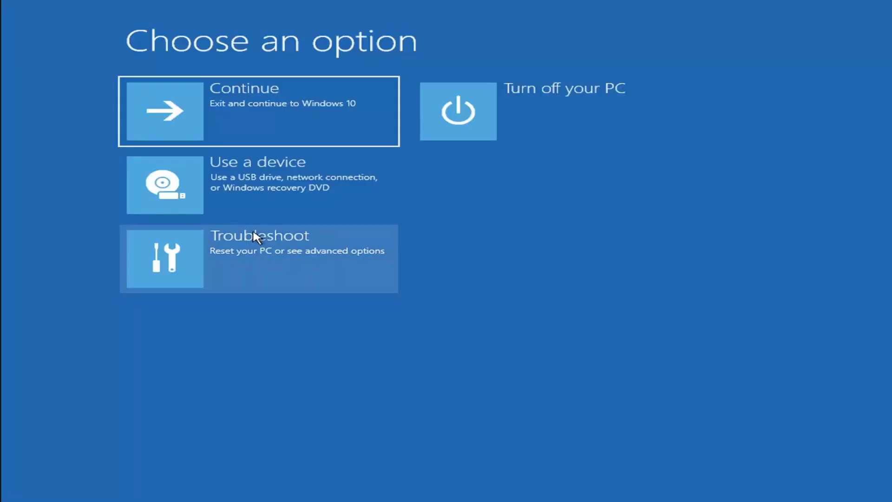
Review the Reset this PC choices for keeping or removing files, returning to the main recovery menu without resetting.
click(260, 260)
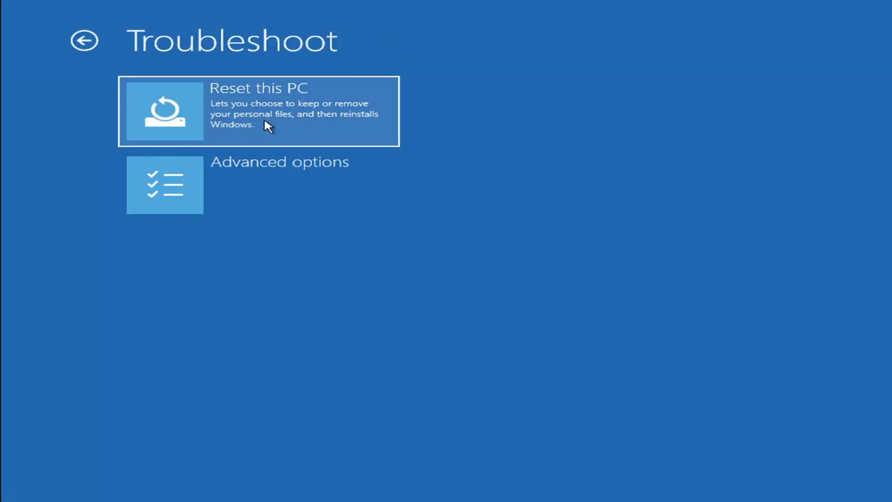
click(291, 120)
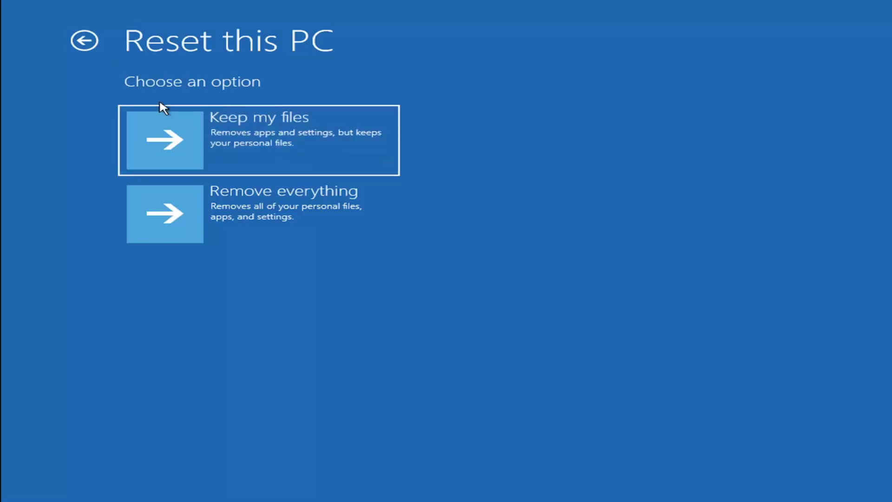
click(92, 41)
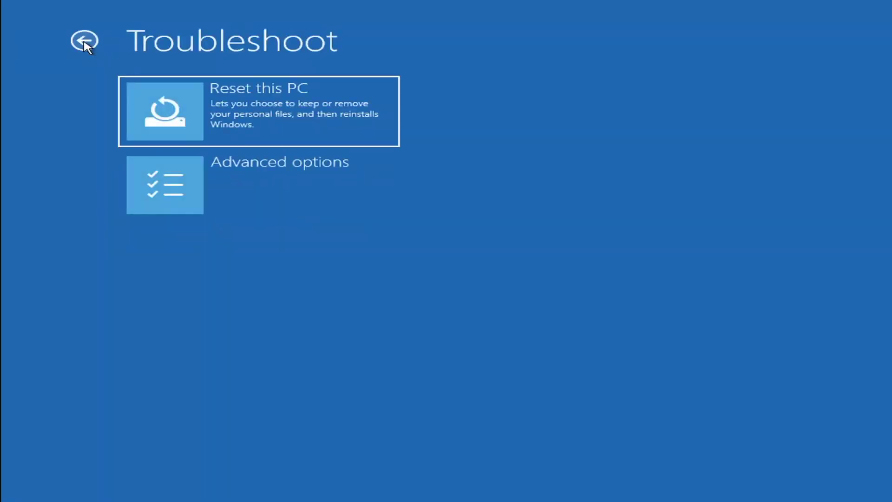
click(91, 42)
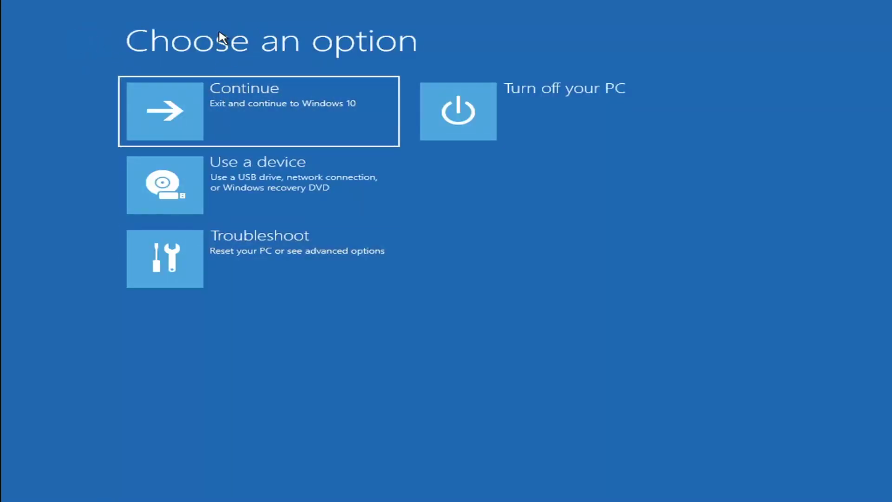
Open Command Prompt from the advanced troubleshooting options.
click(268, 261)
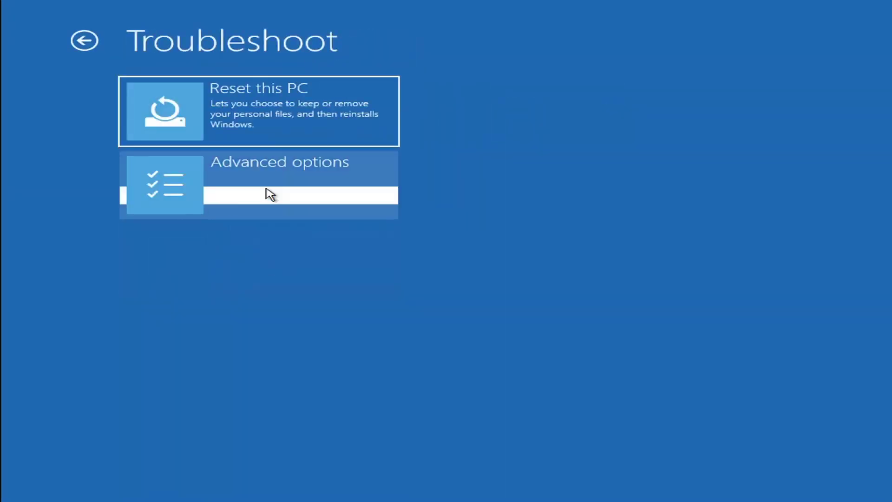
click(267, 190)
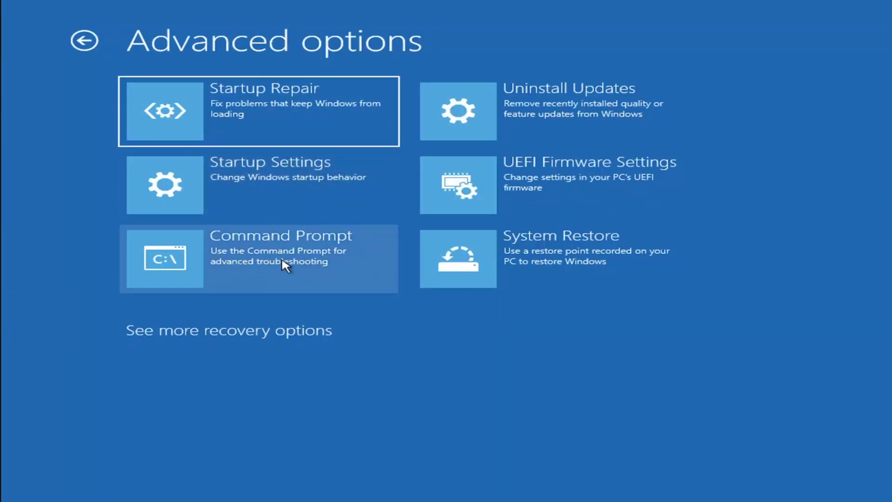
click(203, 263)
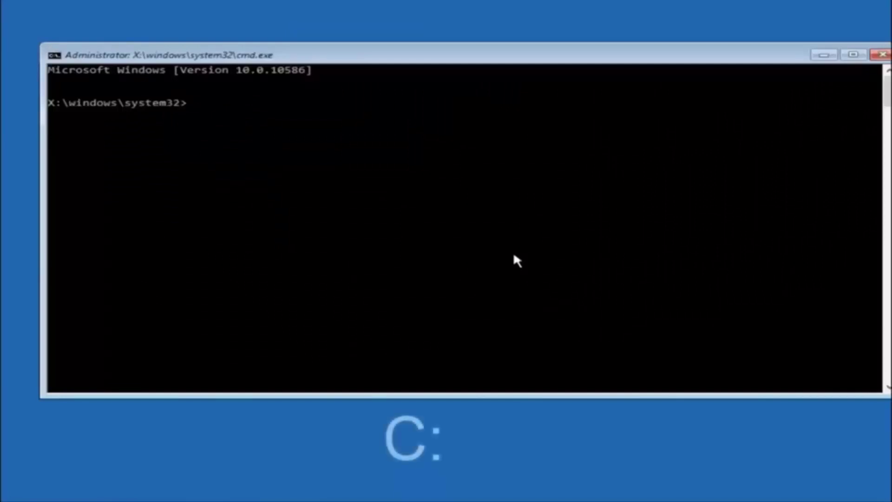
Switch to drive C: and list its root directory with dir.
text(c)
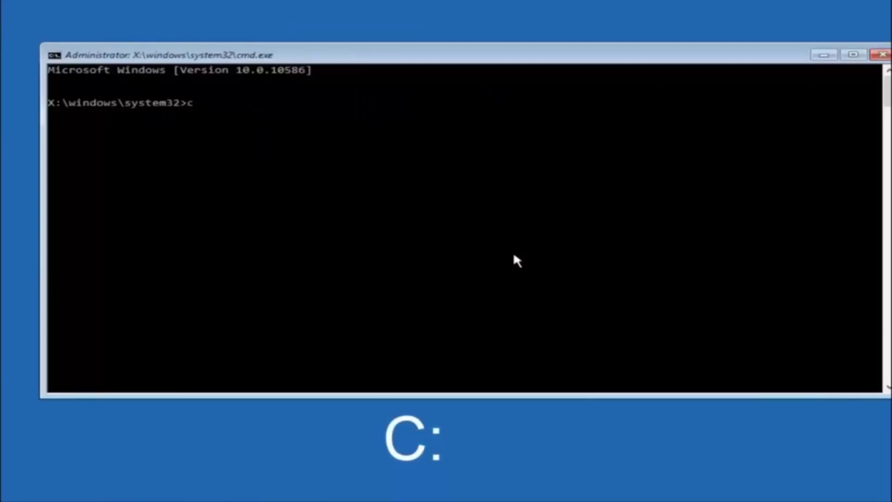
text(:)
key(Return)
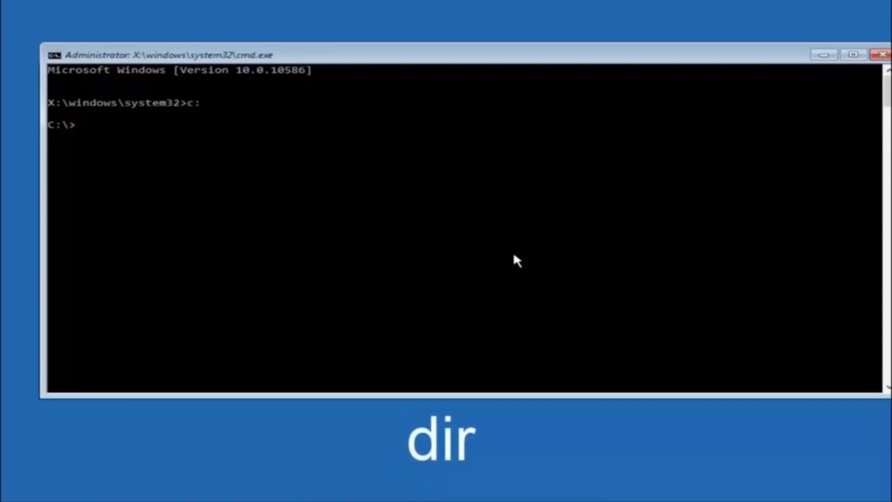
text(dir)
key(Return)
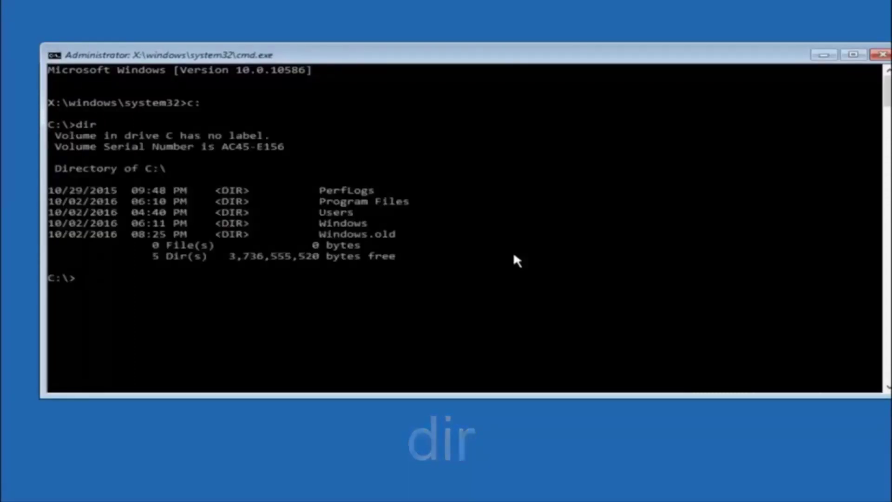
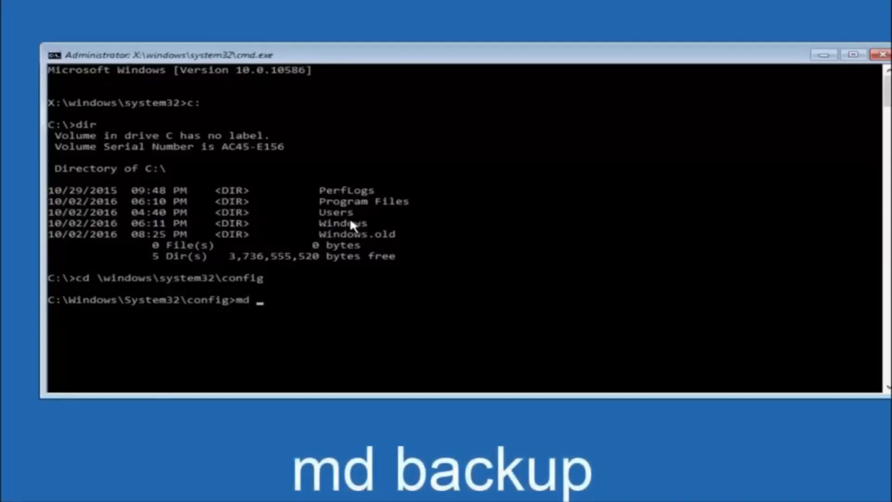
Create a folder named backup in C:\Windows\System32\config and copy all files (*.*) from config into it.
text(kup)
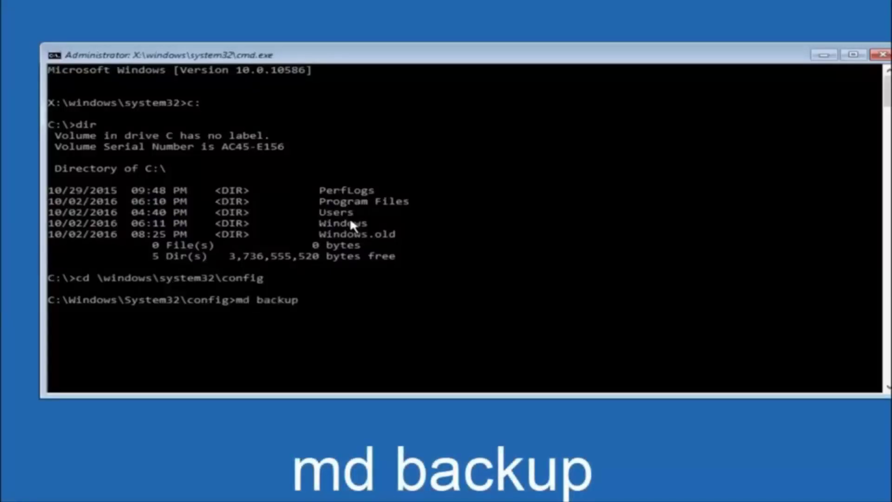
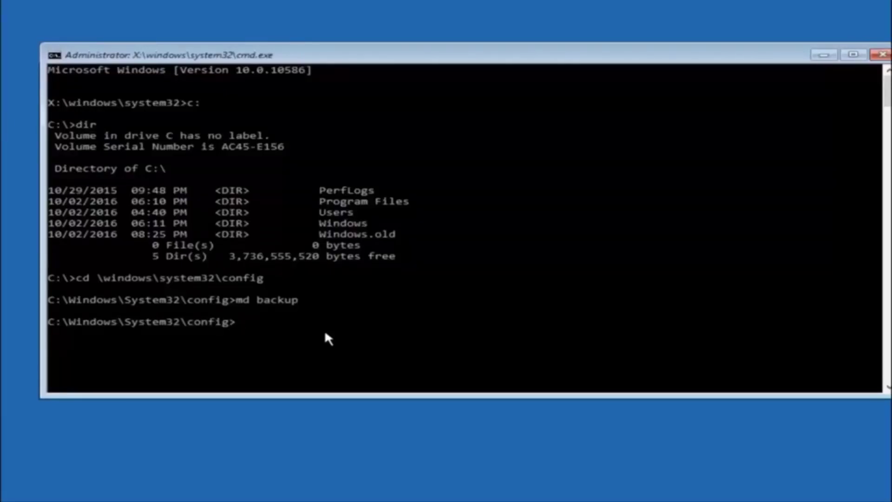
text(co)
text(py *.)
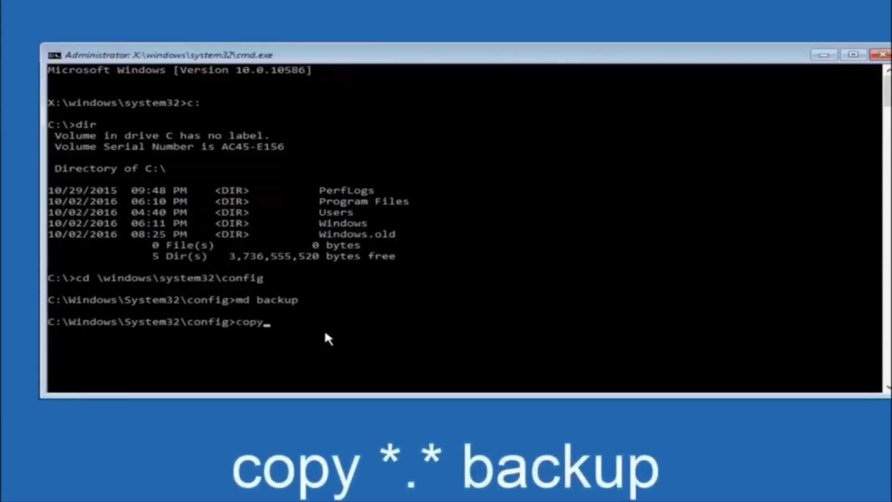
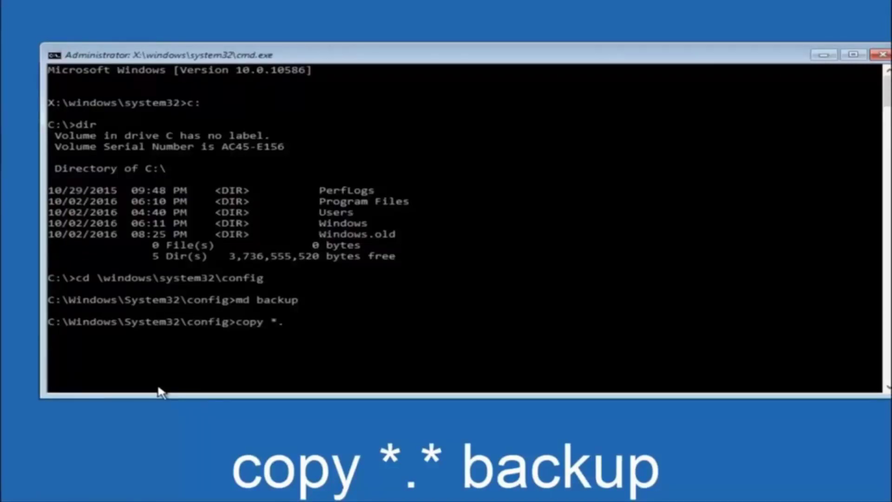
text(* backup)
key(Return)
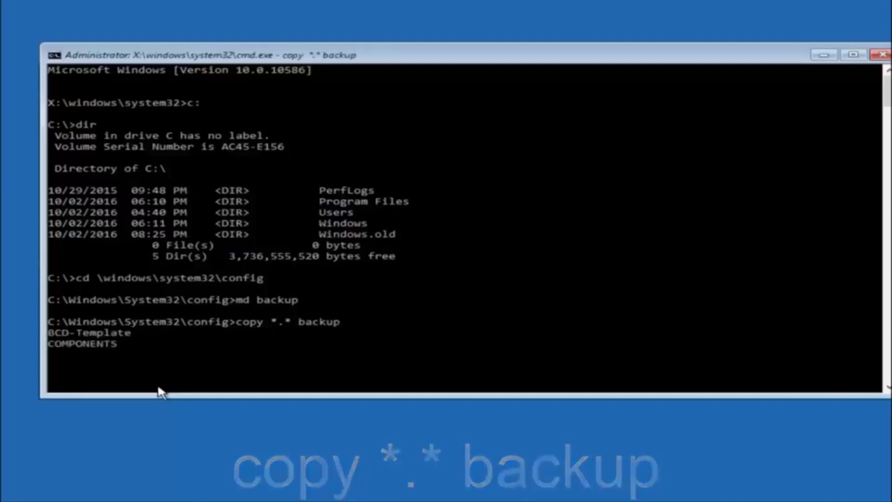
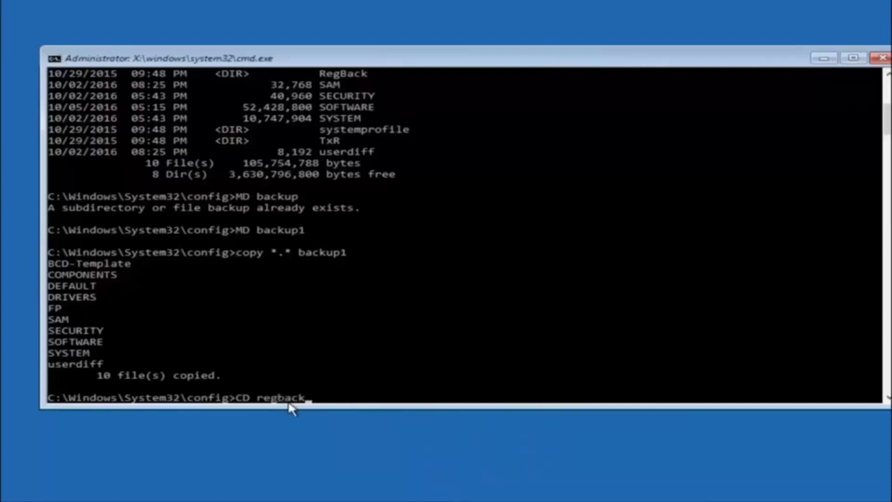
Change to the RegBack folder inside C:\Windows\System32\config and list its contents with dir.
key(Return)
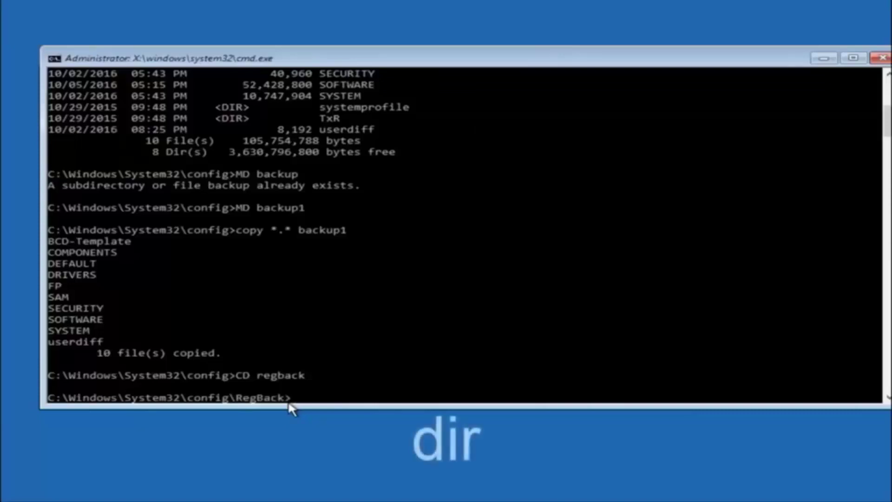
text(dir)
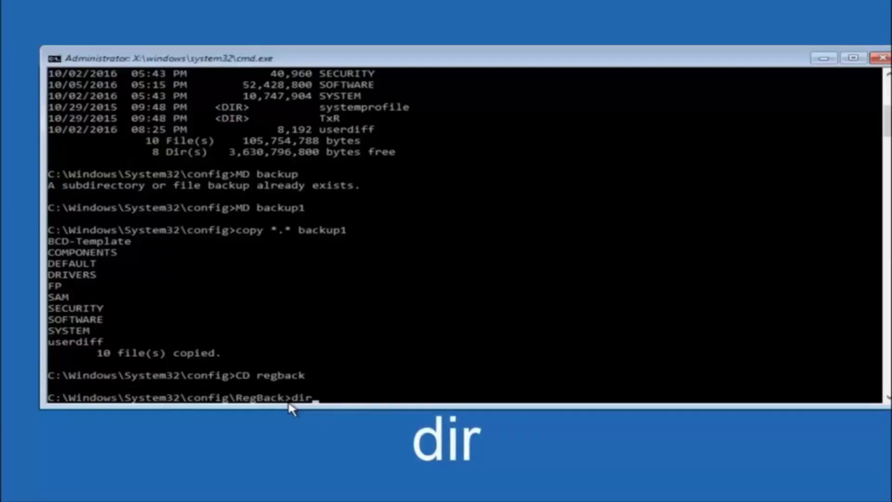
key(Return)
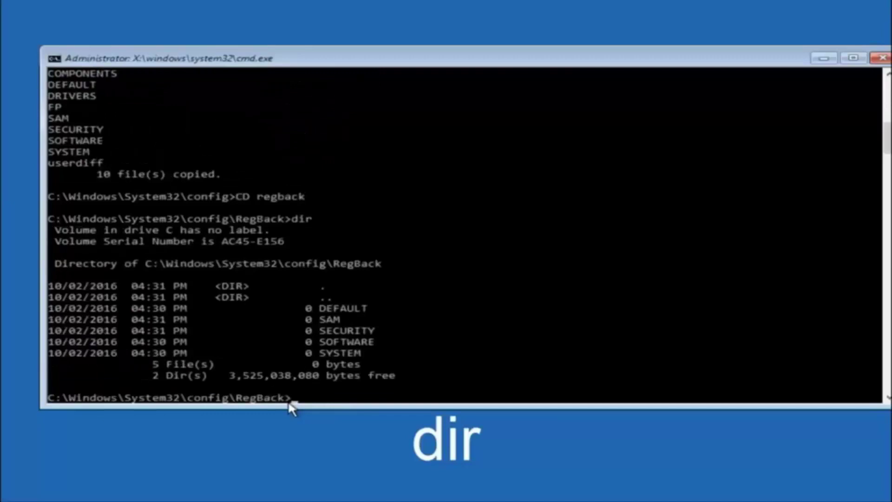
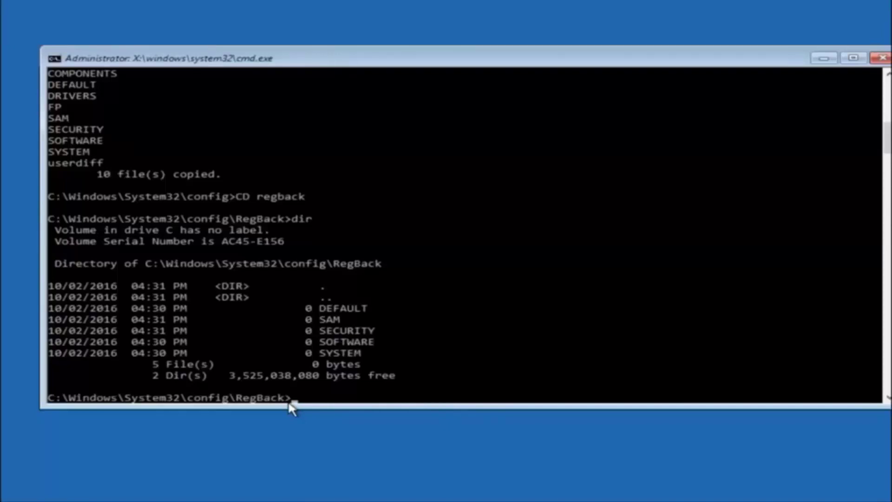
Copy all RegBack files into the parent config folder with copy *.* .., overwriting all existing files, and close Command Prompt.
text(copy)
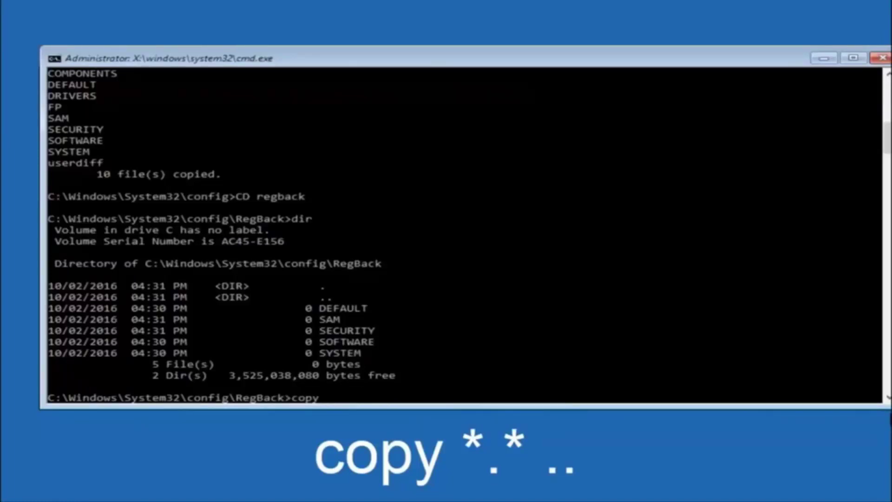
click(334, 401)
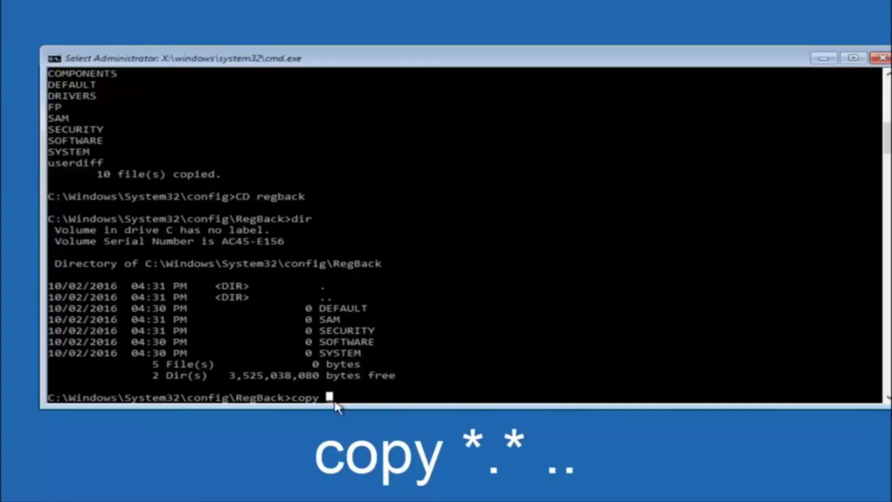
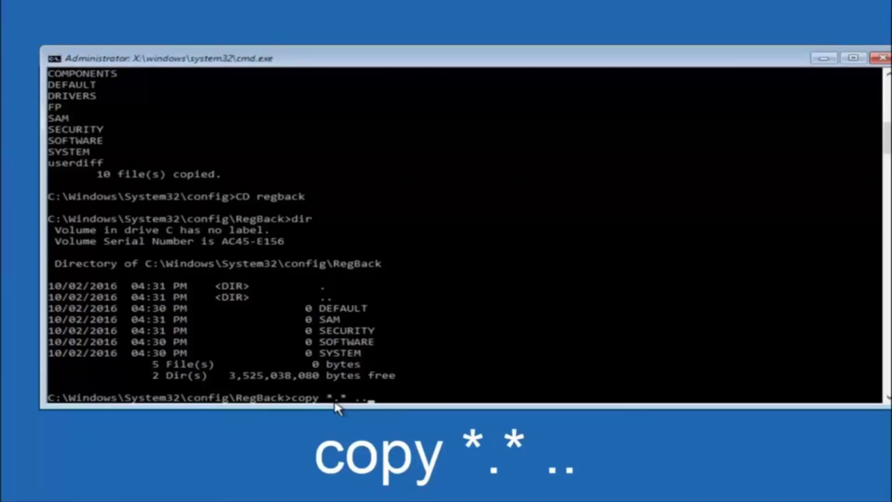
key(Return)
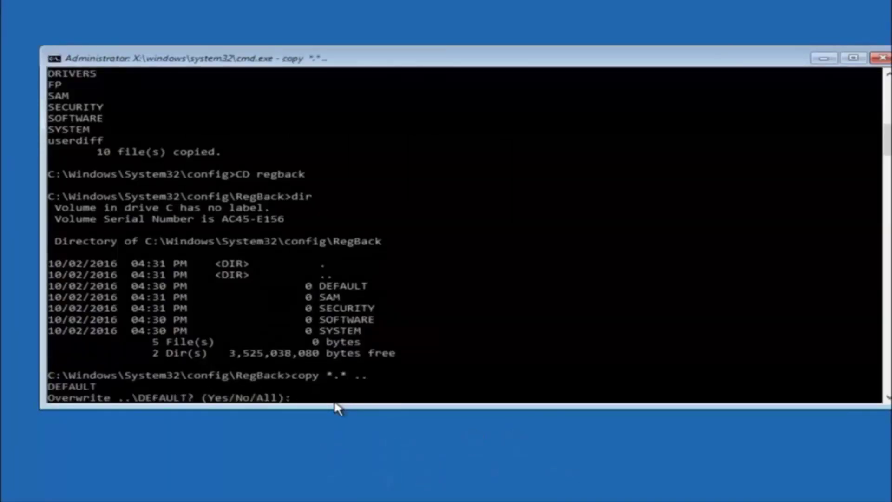
text(A)
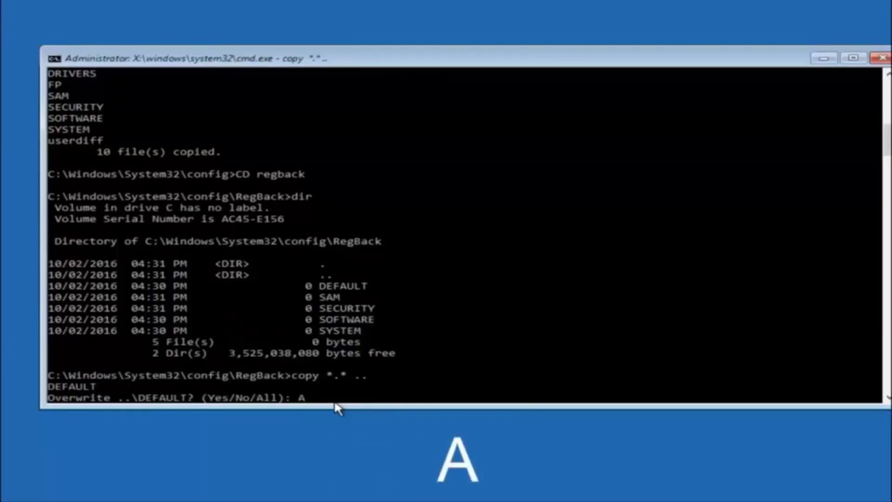
key(Return)
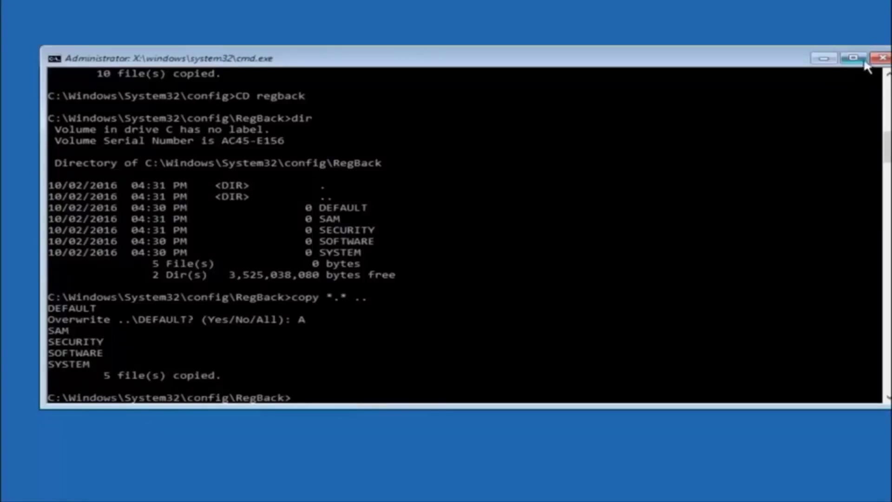
click(881, 57)
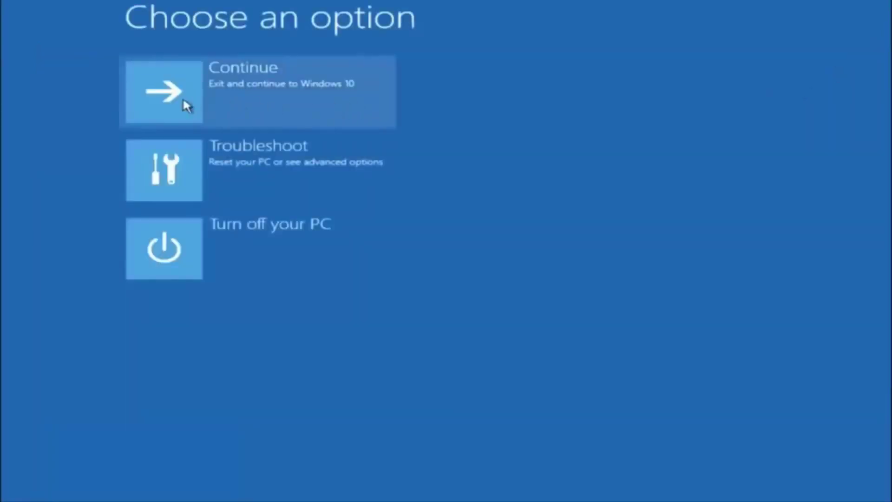